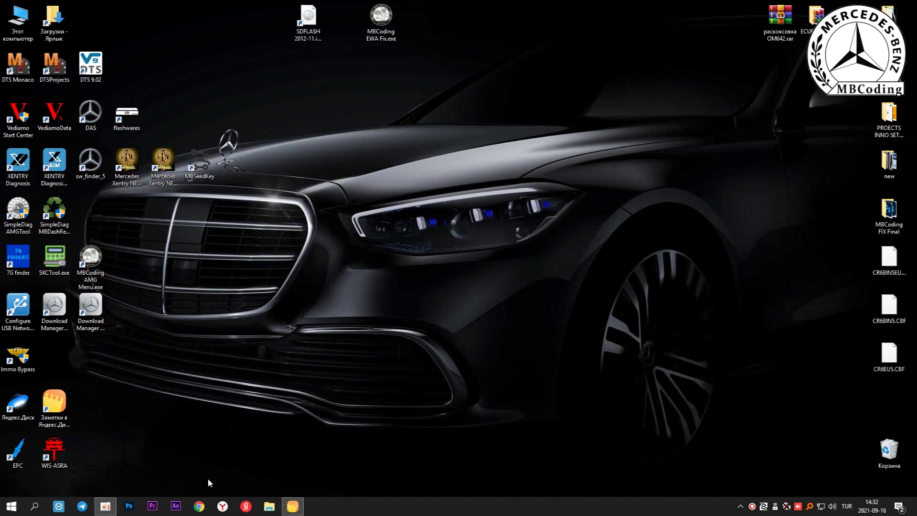
# Step: Open EPC and load the S 560 4MATIC from the saved vehicle identification numbers
pyautogui.doubleClick(17, 451)
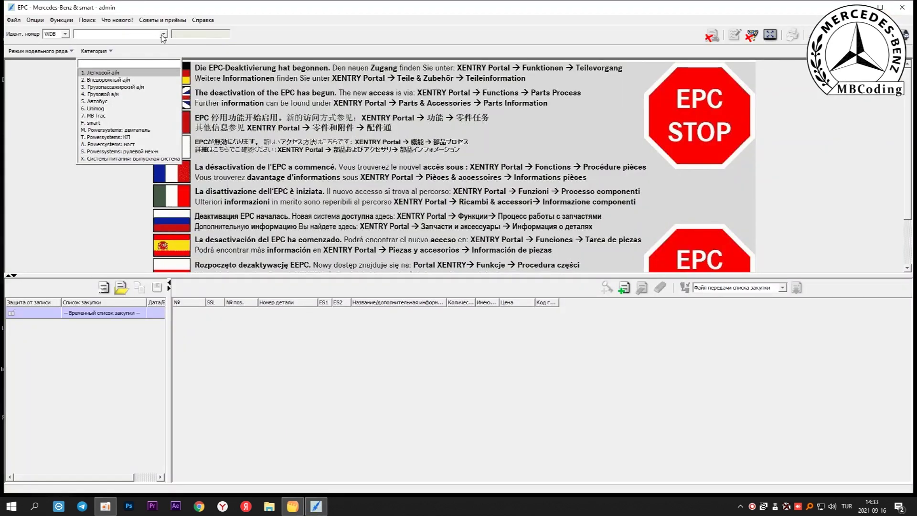
pyautogui.click(119, 34)
pyautogui.click(120, 49)
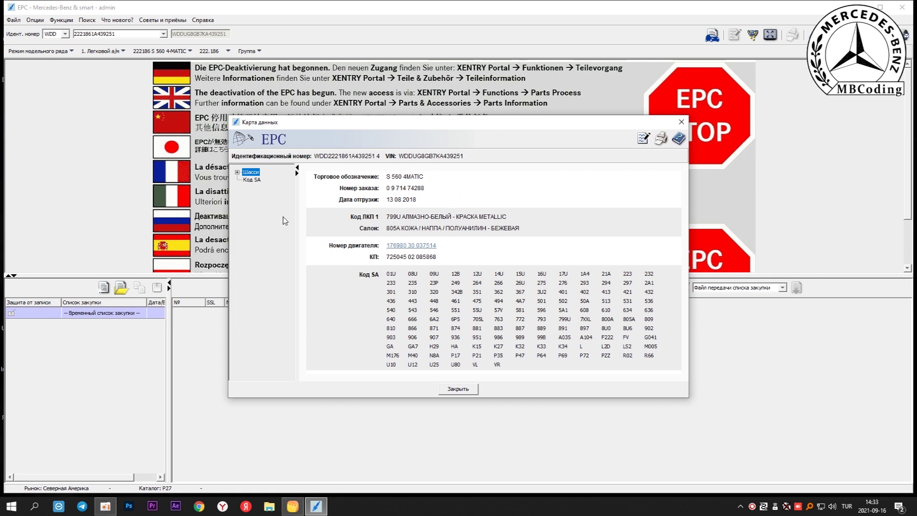
# Step: Examine the SA codes and engine variant in the S 560 4MATIC's data card, and close EPC
pyautogui.click(252, 180)
pyautogui.moveTo(679, 200); pyautogui.dragTo(290, 208)
pyautogui.click(238, 172)
pyautogui.click(262, 180)
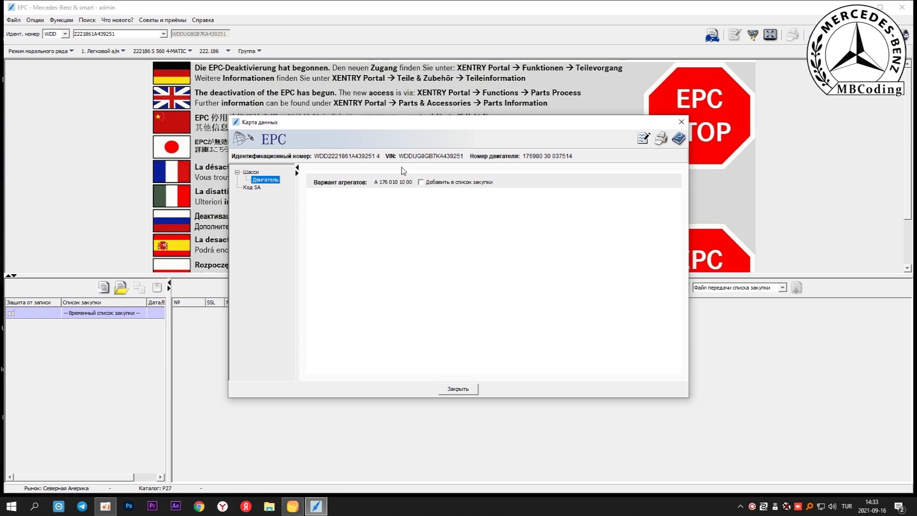
pyautogui.click(420, 181)
pyautogui.click(420, 182)
pyautogui.click(458, 388)
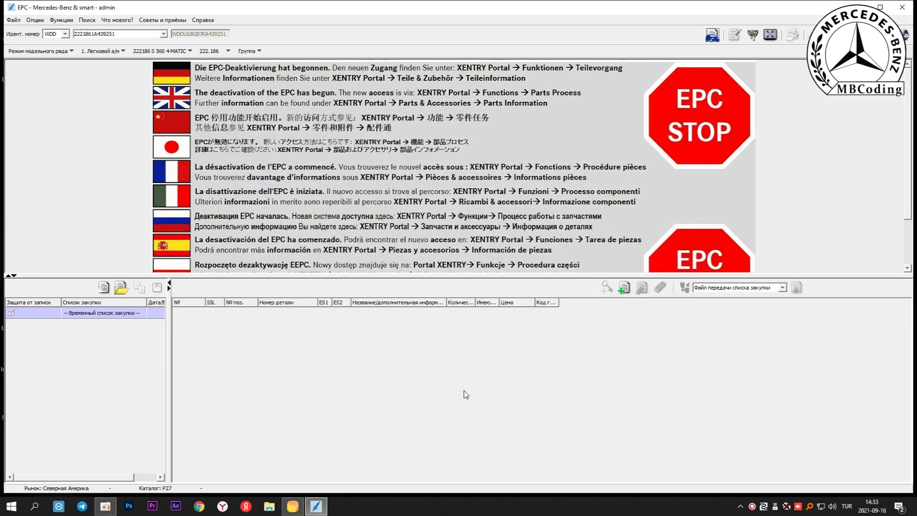
pyautogui.click(902, 7)
pyautogui.click(434, 262)
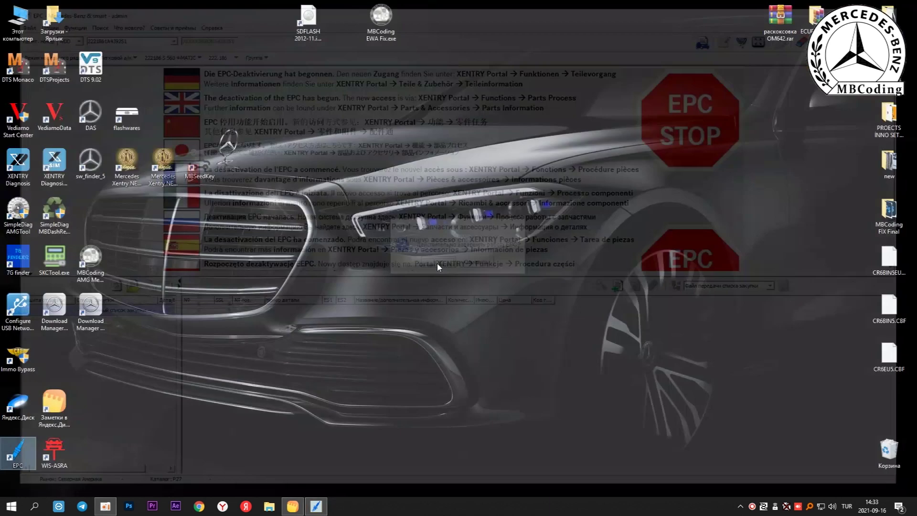
# Step: Open WIS/ASRA and select the S 560 4MATIC's saved North American identification number starting with WDDUG
pyautogui.click(63, 456)
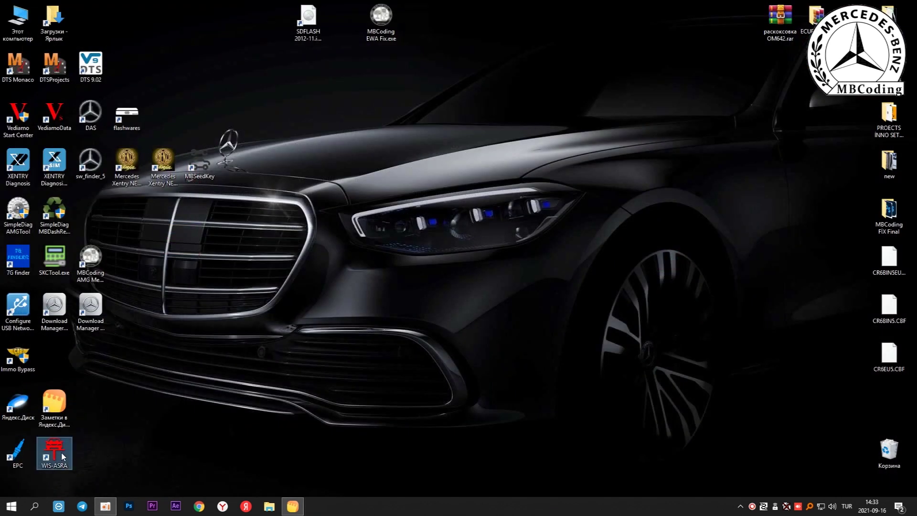
pyautogui.doubleClick(63, 456)
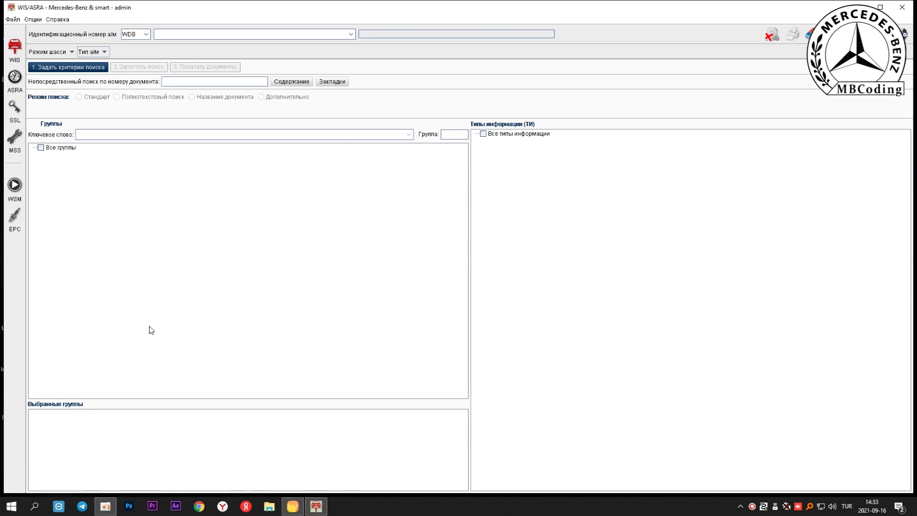
pyautogui.click(351, 35)
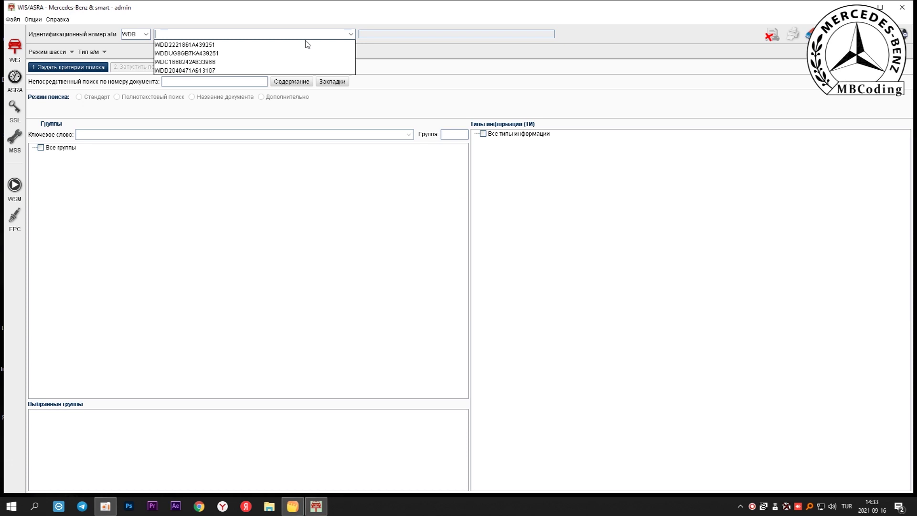
pyautogui.click(239, 54)
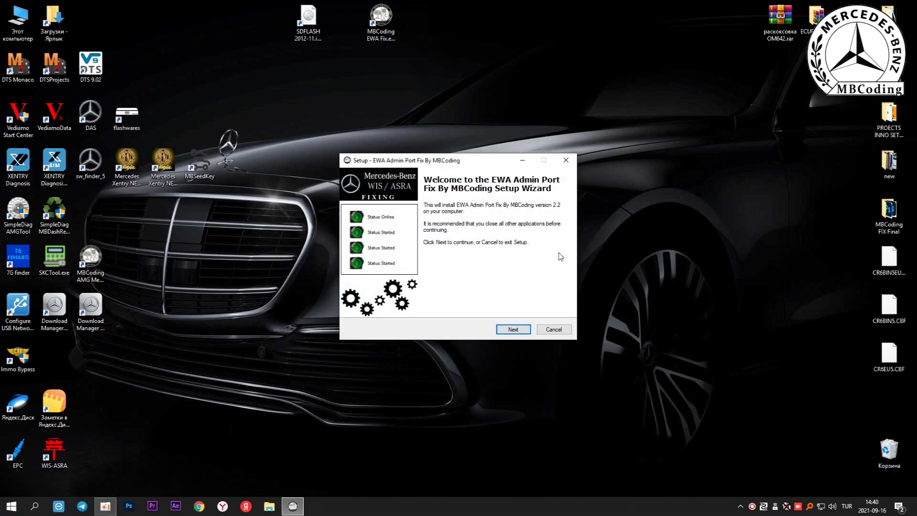
# Step: Install EWA Admin Port Fix By MBCoding, pasting the installation password, and finish the setup wizard
pyautogui.click(518, 329)
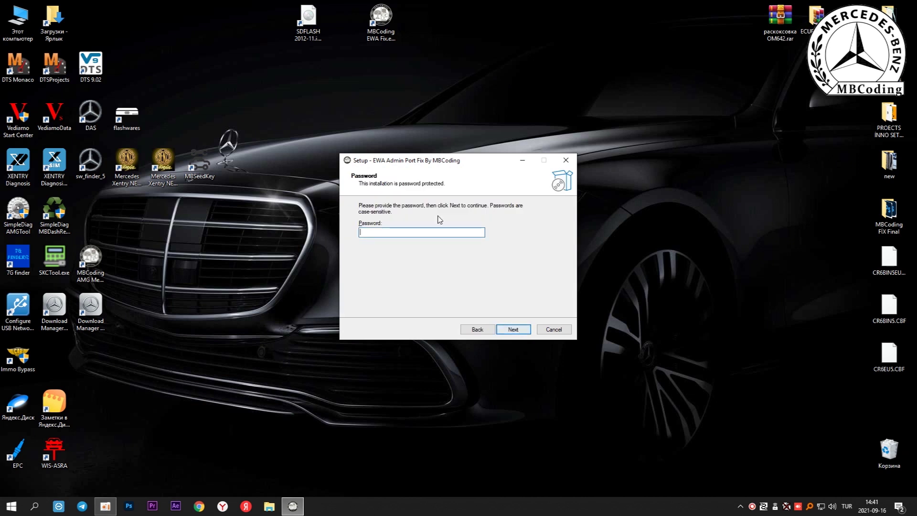
pyautogui.rightClick(438, 231)
pyautogui.click(461, 274)
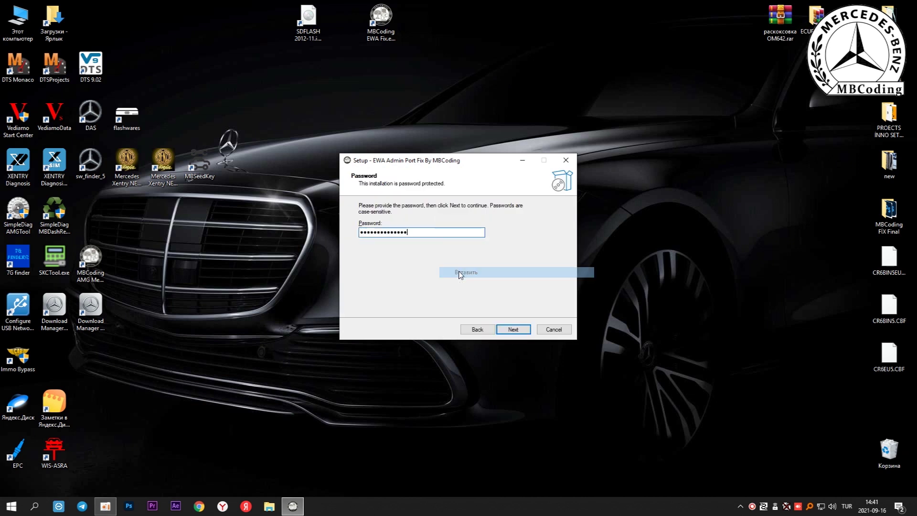
pyautogui.click(509, 329)
pyautogui.click(509, 330)
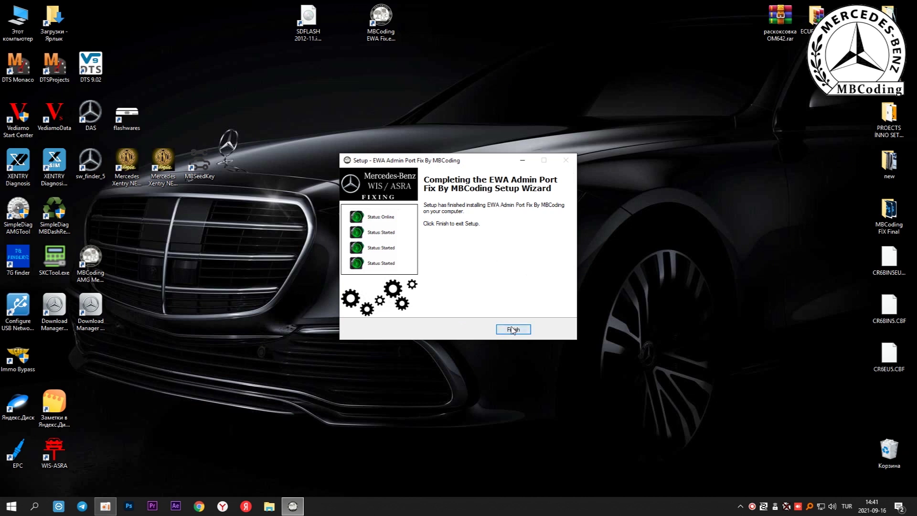
pyautogui.click(513, 330)
# Step: Open EWA Admin Tool, restart the EWA application server, and close the tool
pyautogui.click(18, 504)
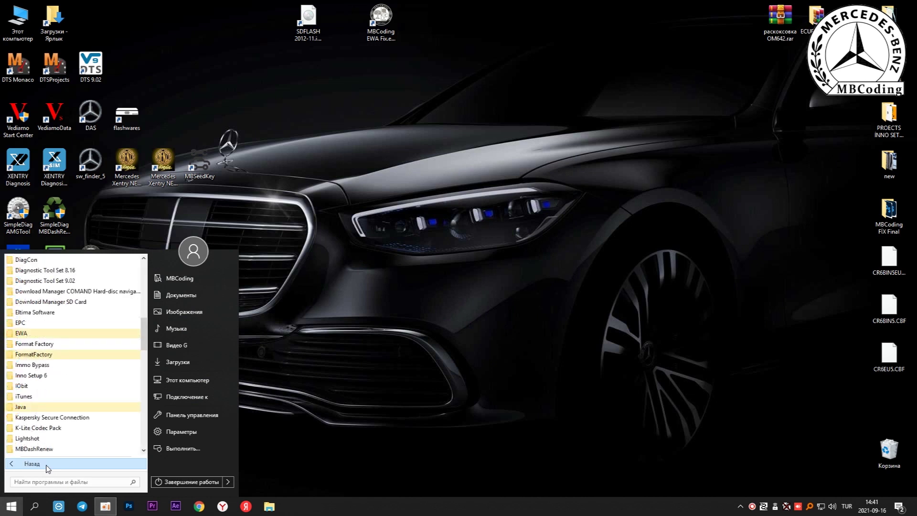
pyautogui.click(32, 355)
pyautogui.rightClick(32, 355)
pyautogui.click(93, 196)
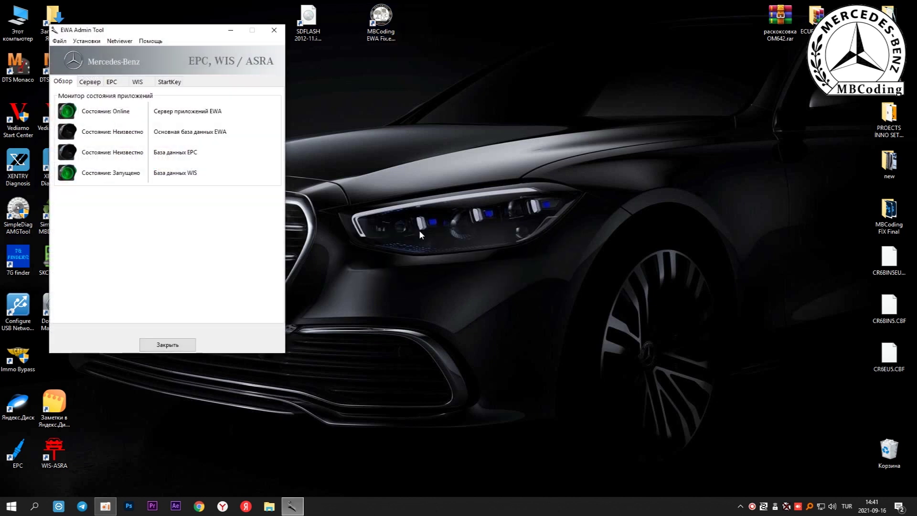
pyautogui.click(94, 84)
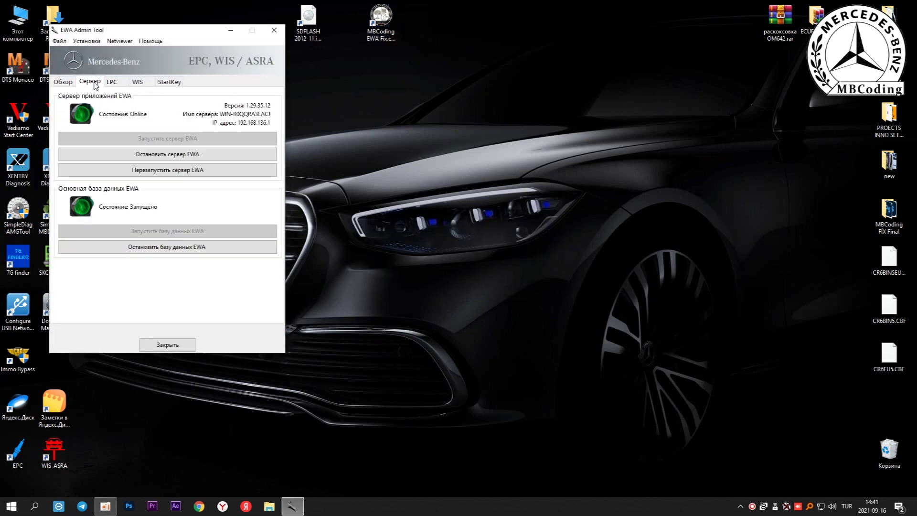
pyautogui.click(176, 171)
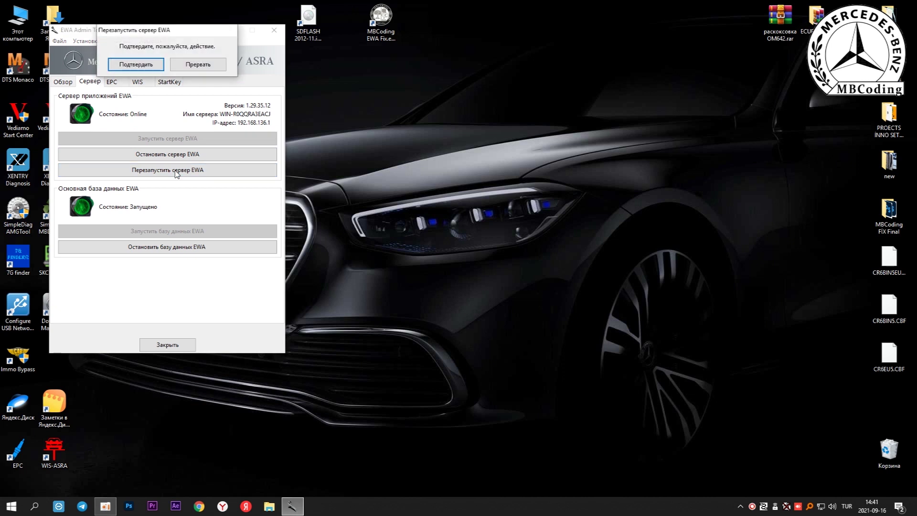
pyautogui.click(143, 66)
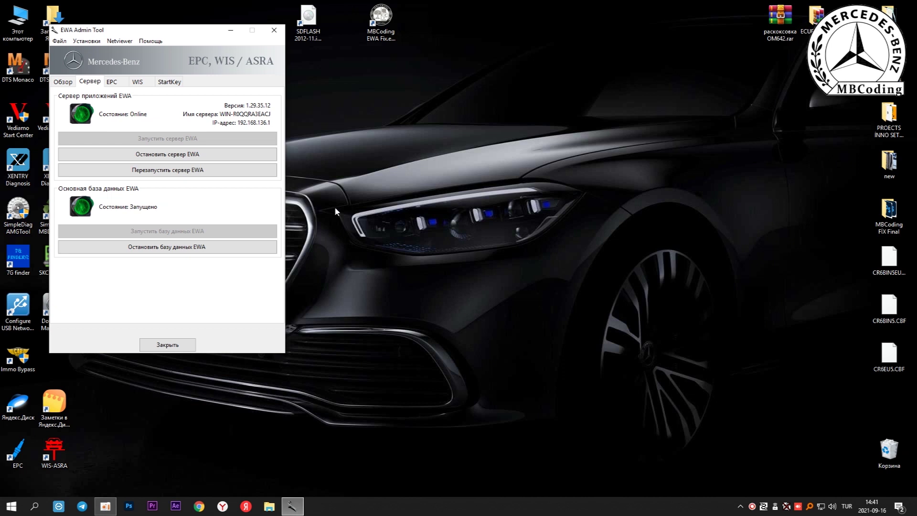
pyautogui.click(274, 29)
pyautogui.click(136, 64)
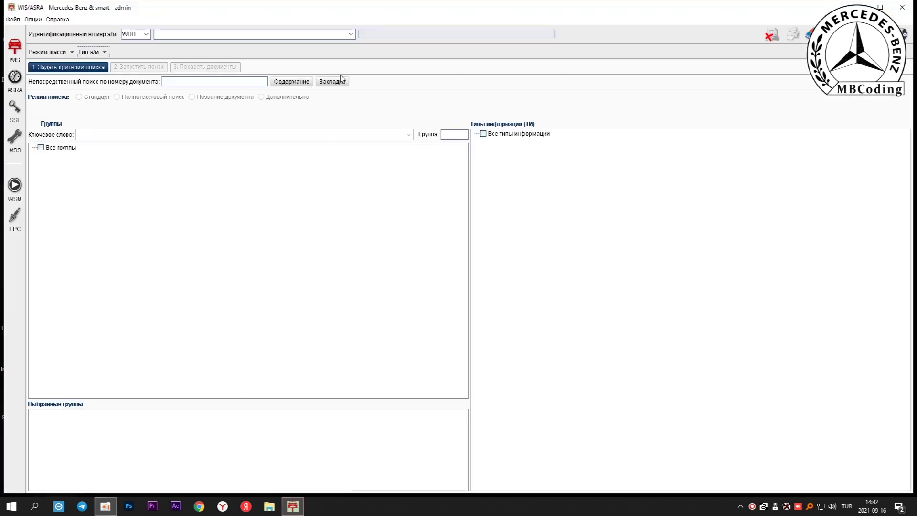
# Step: In WIS/ASRA, load the GL 350 BLUETEC 4MATIC by its saved identification number and review its data card
pyautogui.click(350, 34)
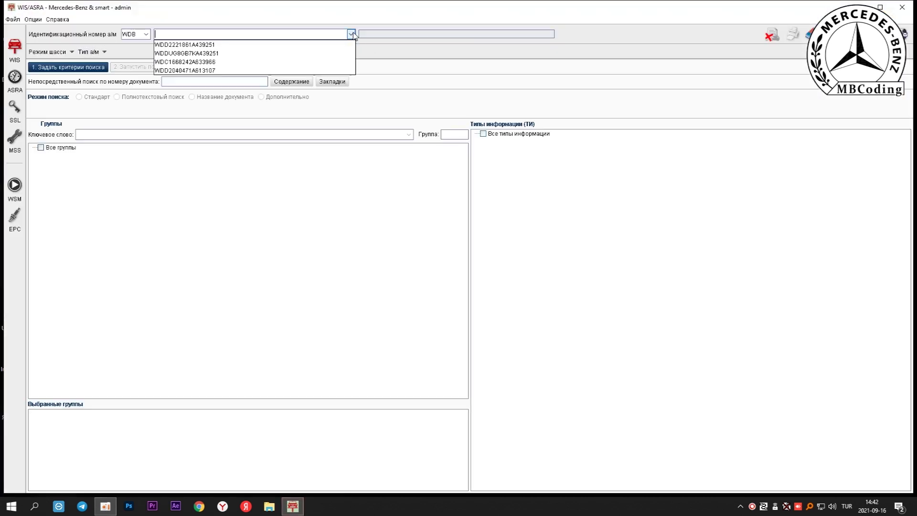
pyautogui.click(271, 62)
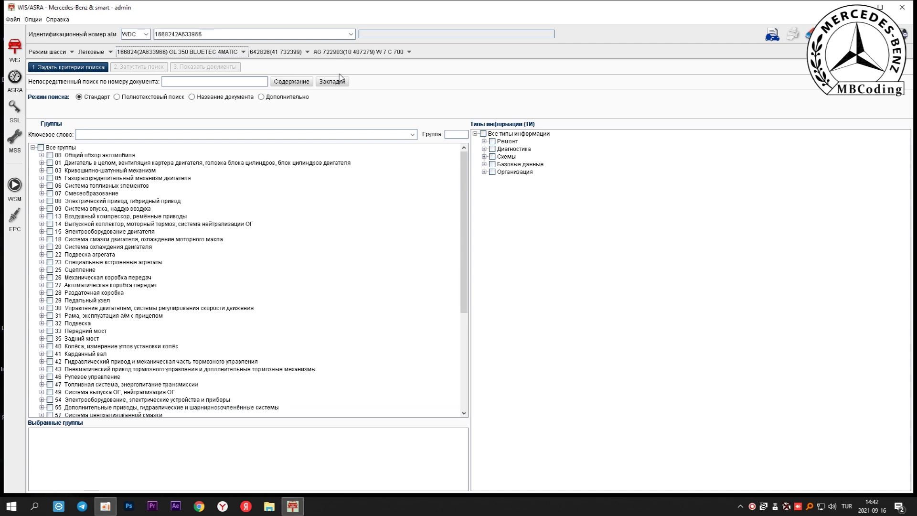
pyautogui.scroll(-10, 599, 284)
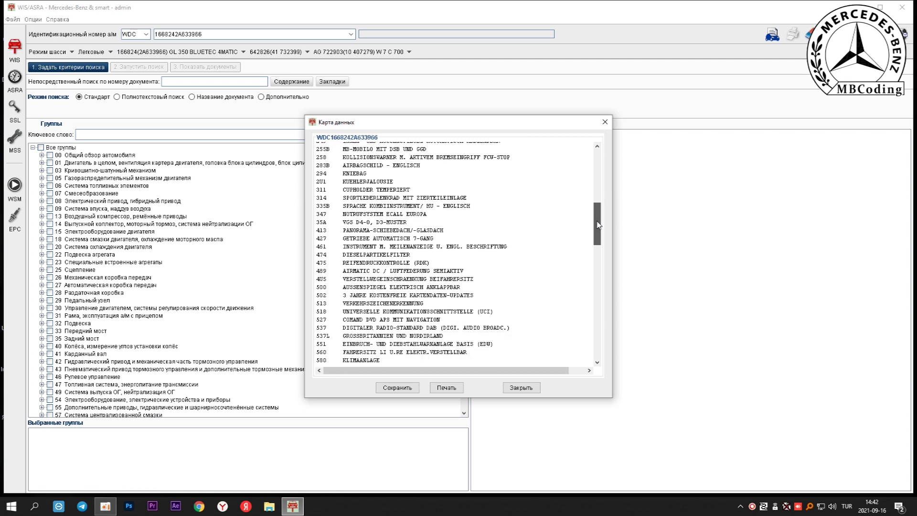
pyautogui.scroll(-10, 599, 284)
pyautogui.click(604, 124)
# Step: Load the S 560 4MATIC by its saved WDDUG identification number, review its data card, and close WIS/ASRA
pyautogui.click(351, 34)
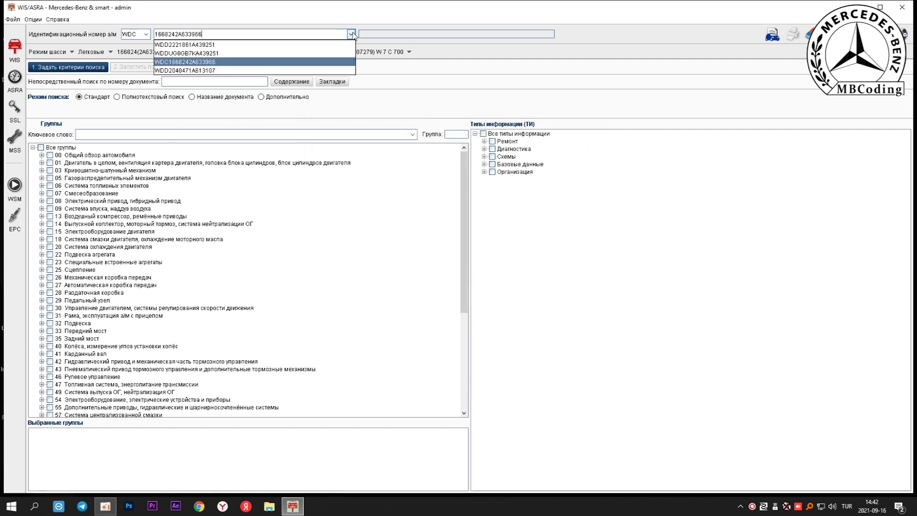
pyautogui.click(274, 56)
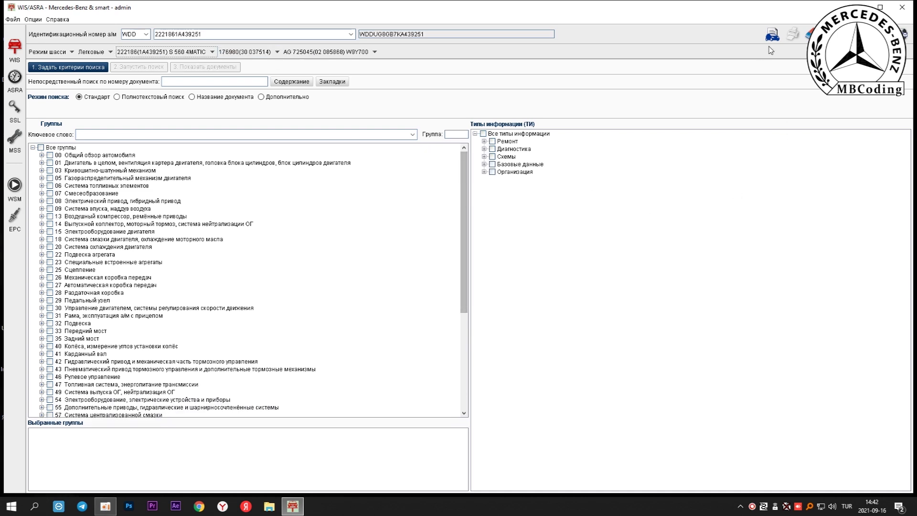
pyautogui.click(772, 38)
pyautogui.scroll(-15, 449, 230)
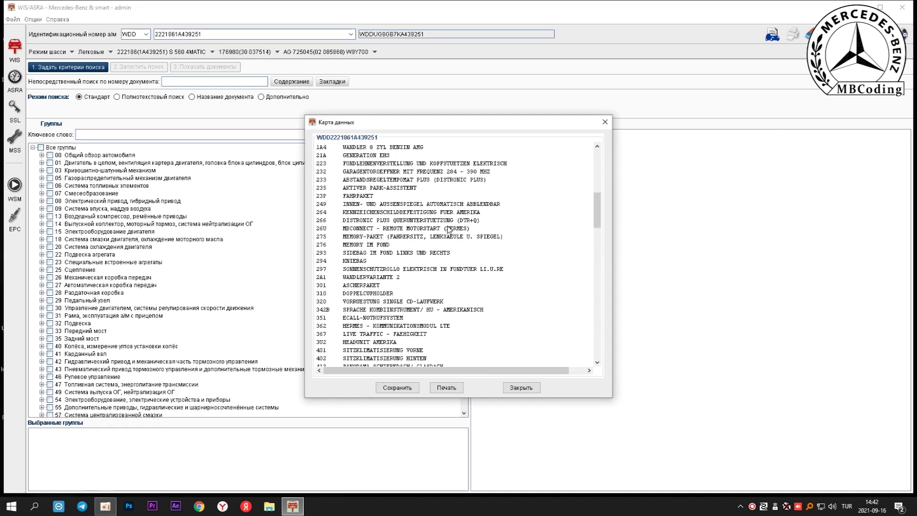
pyautogui.scroll(-20, 449, 230)
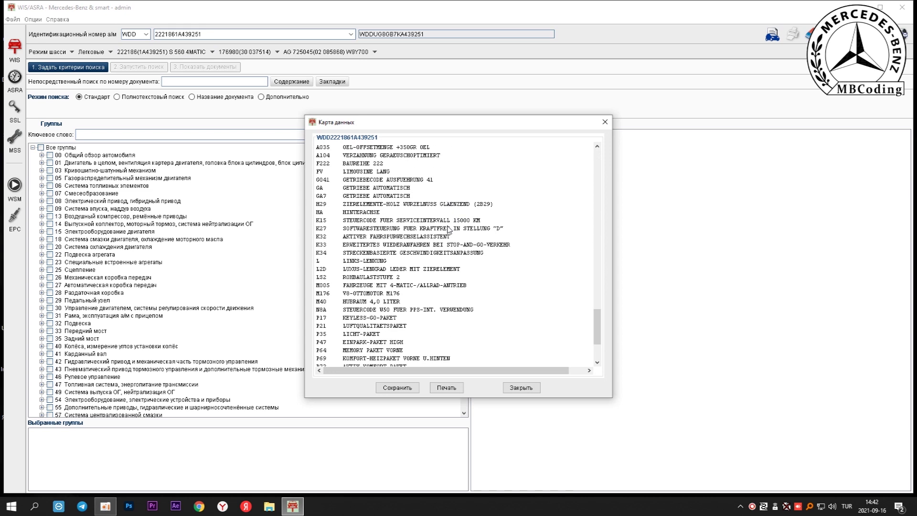
pyautogui.click(523, 387)
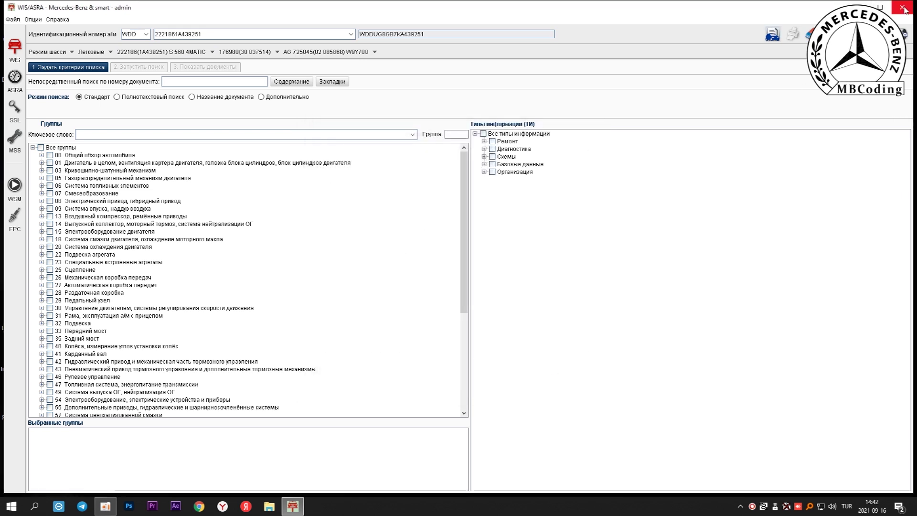
pyautogui.hotkey('alt', 'F4')
pyautogui.click(446, 263)
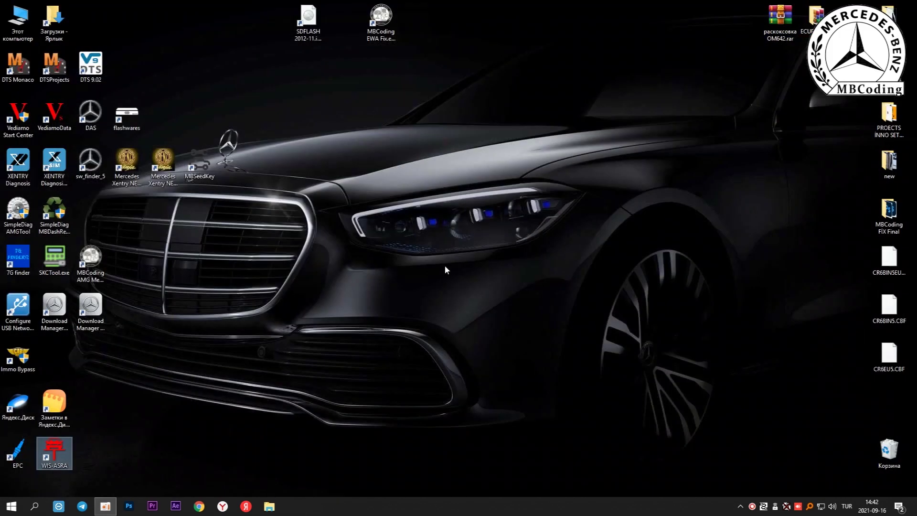